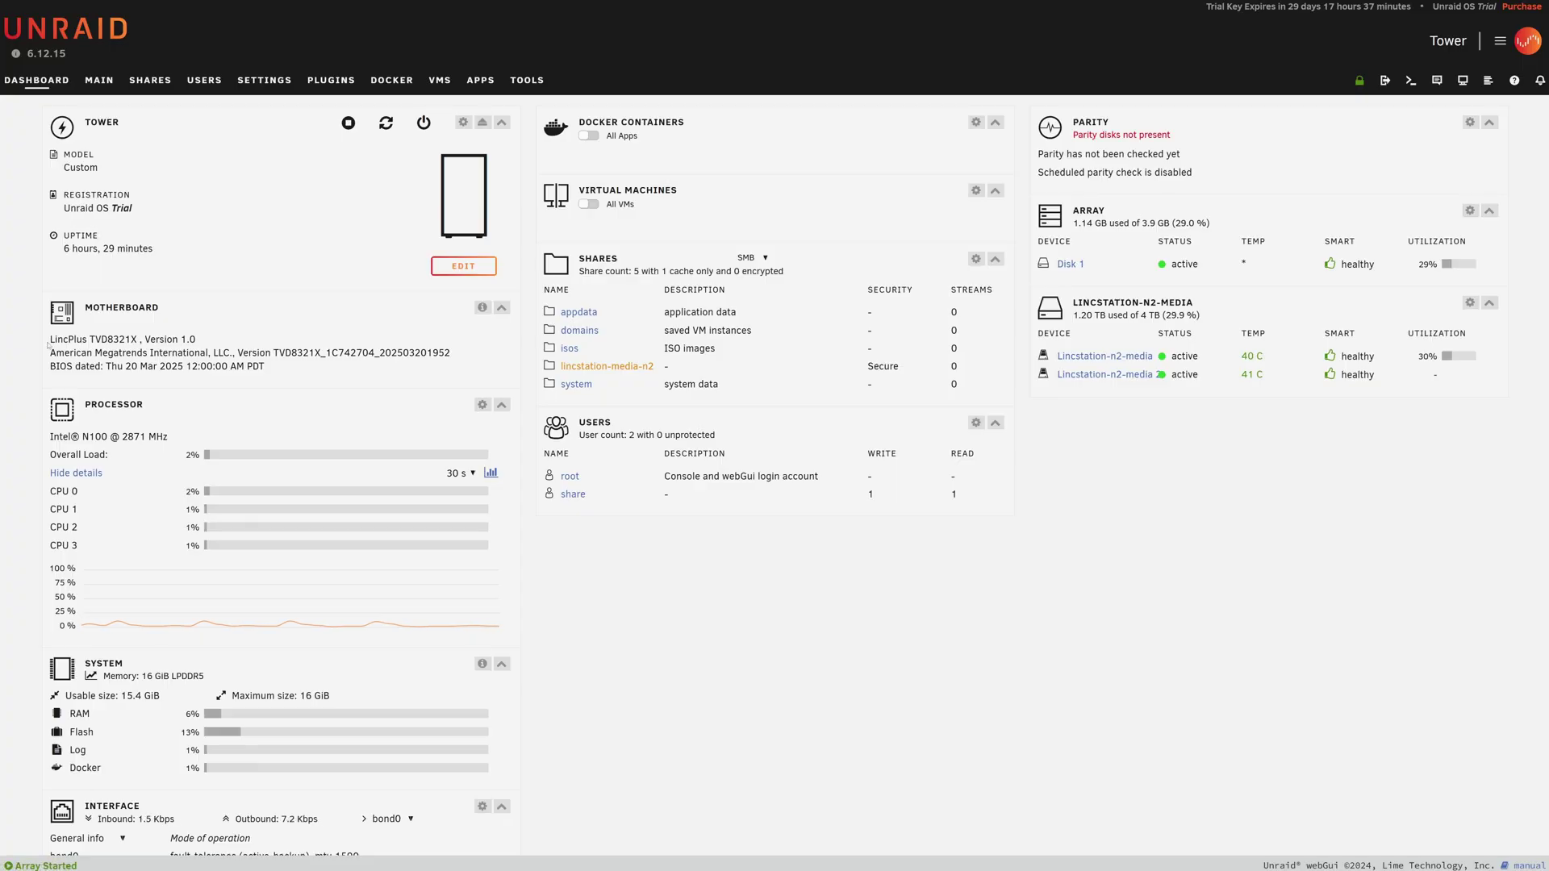
Step: Open the Apps catalog and scroll past Spotlight Apps to Top Trending Apps and Top New Installs
left_click(482, 83)
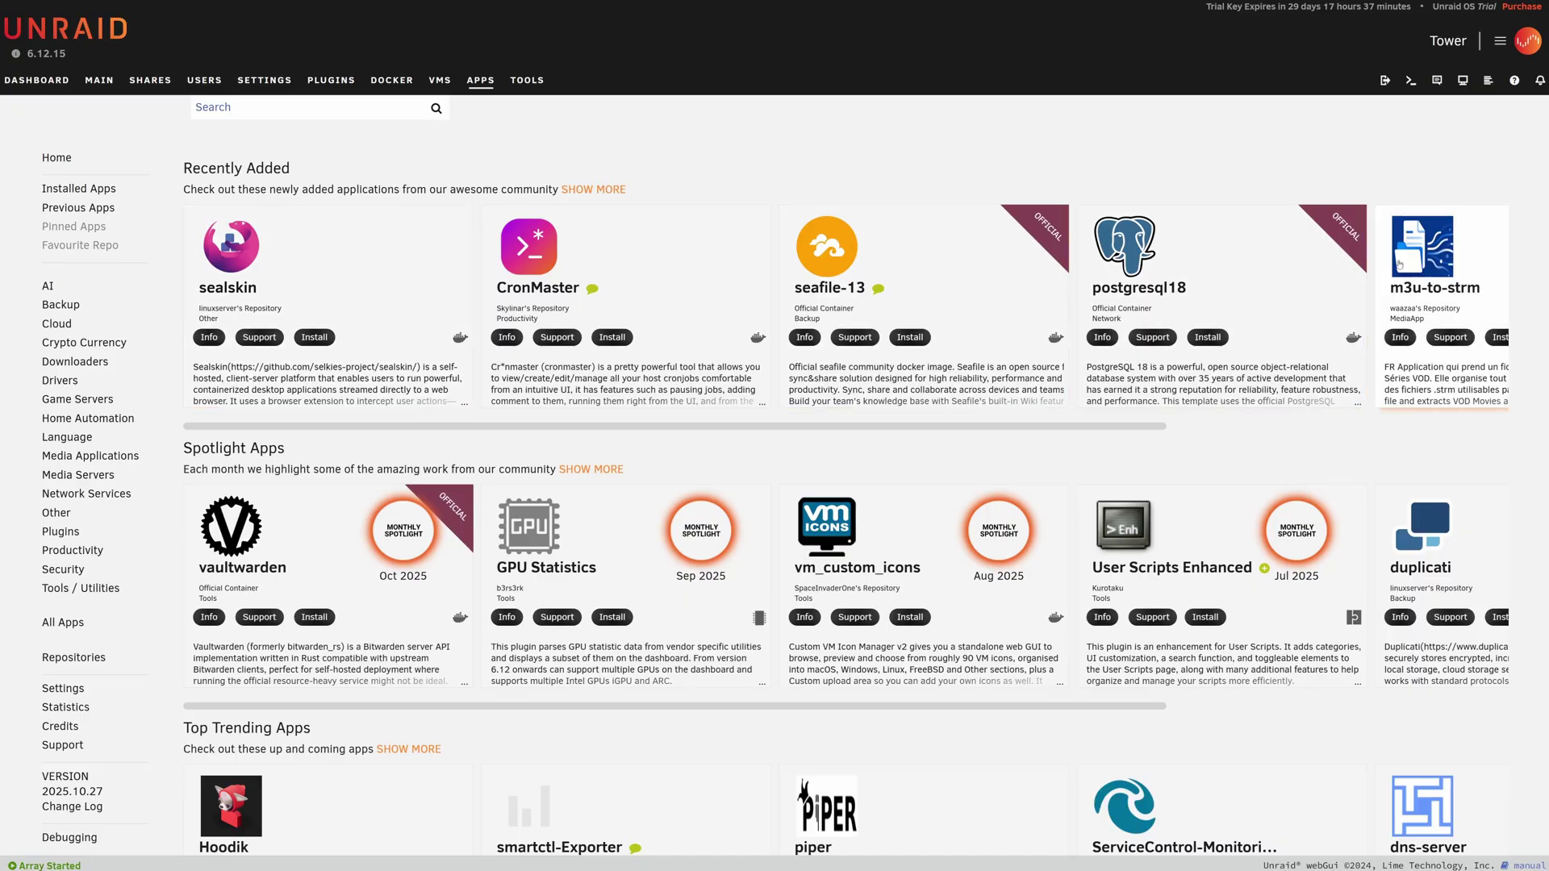
scroll(436, 372, "down", 6)
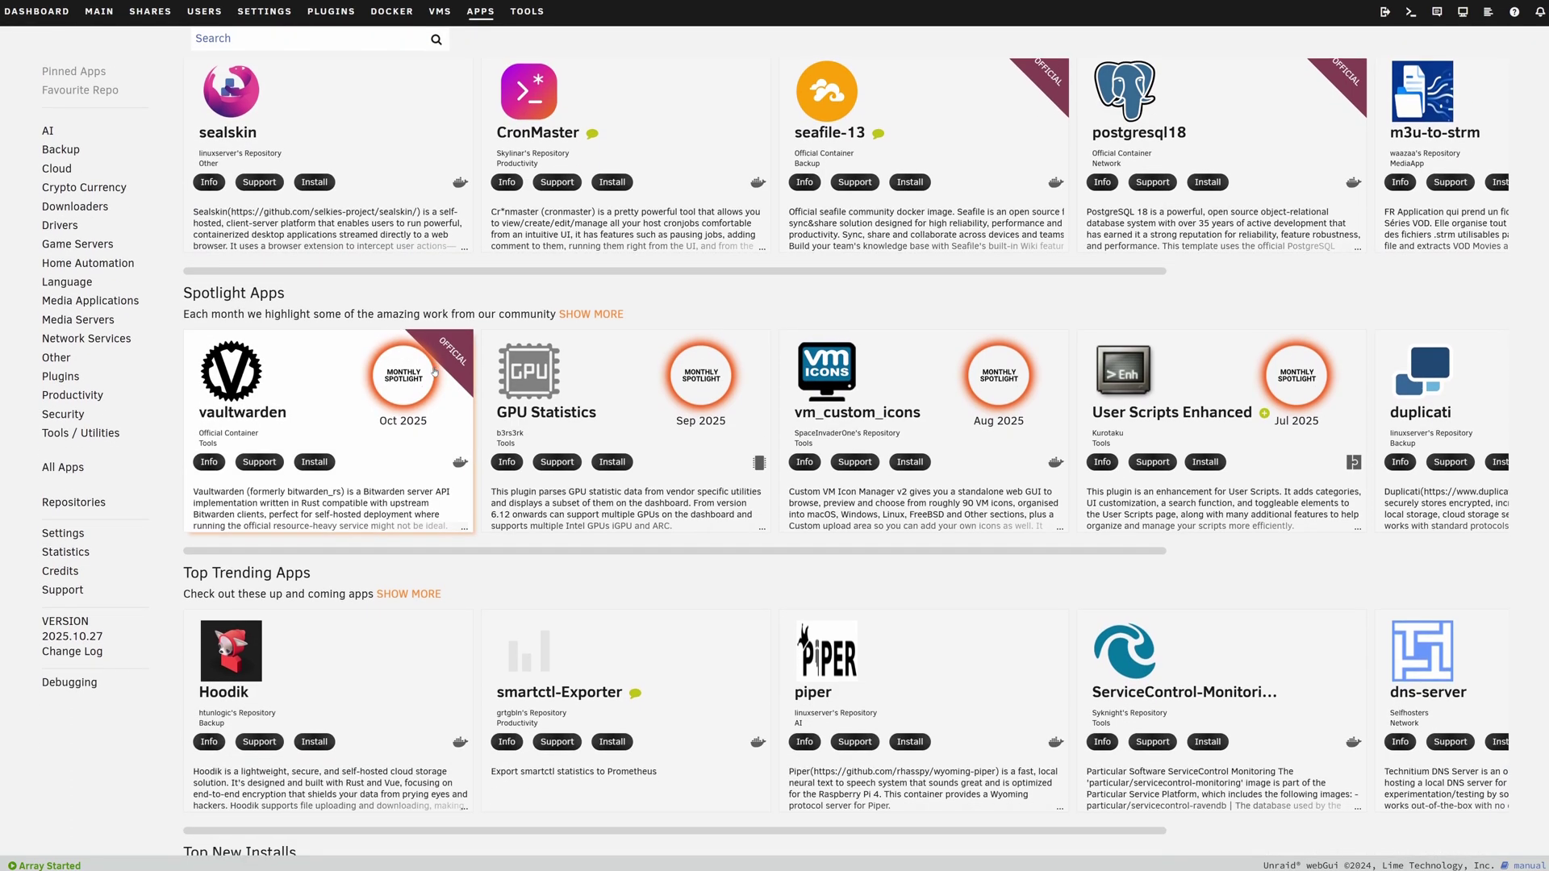
scroll(433, 372, "down", 3)
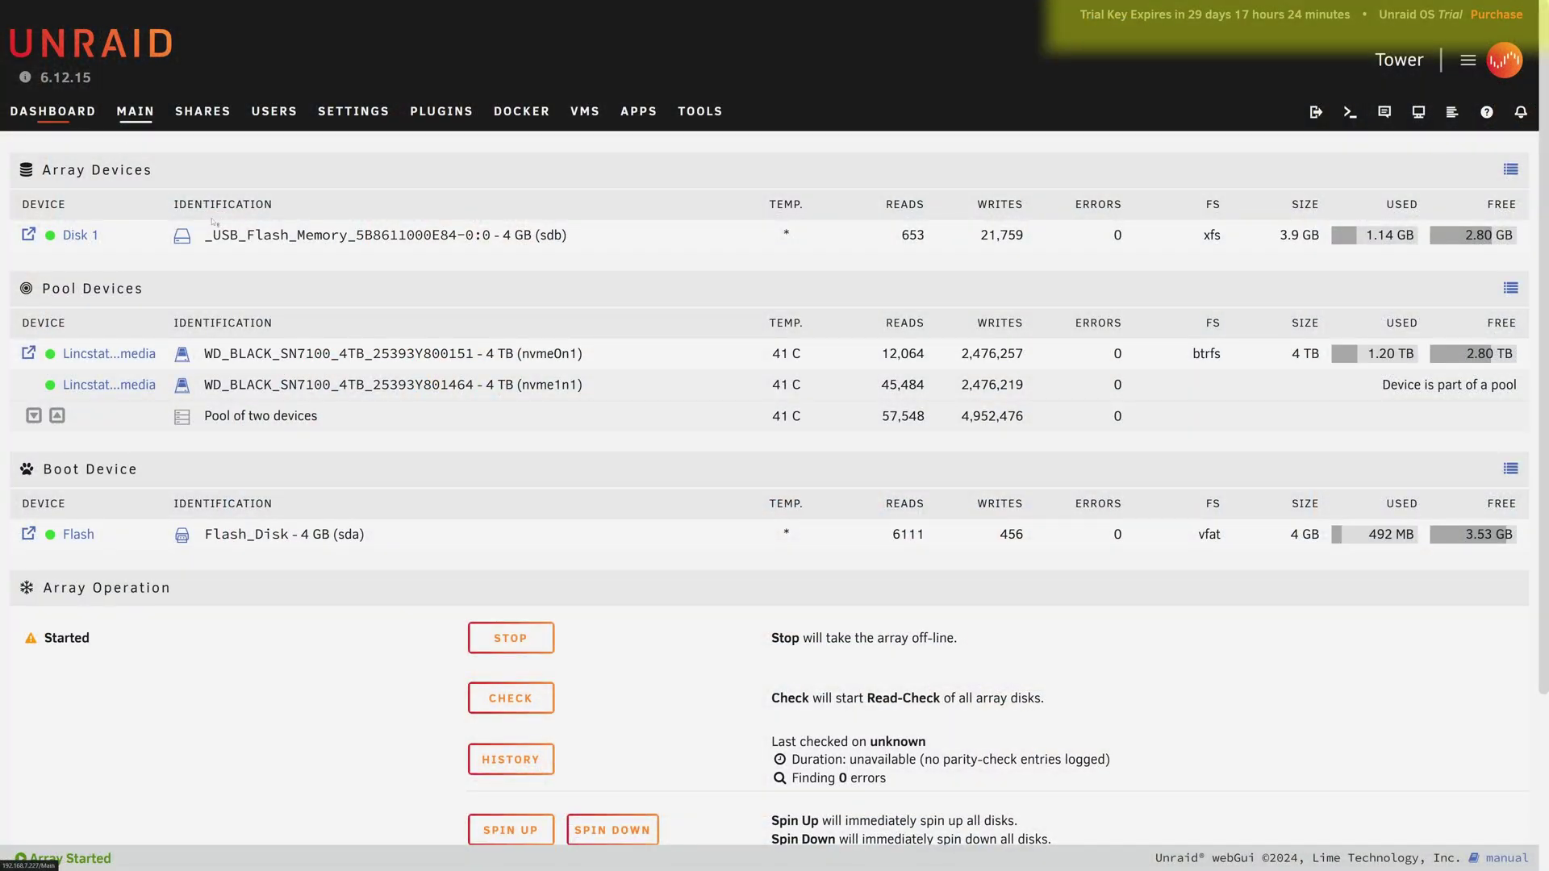
Step: Open the Lincstation-n2-media pool device's settings from Pool Devices on the Main tab
left_click(118, 357)
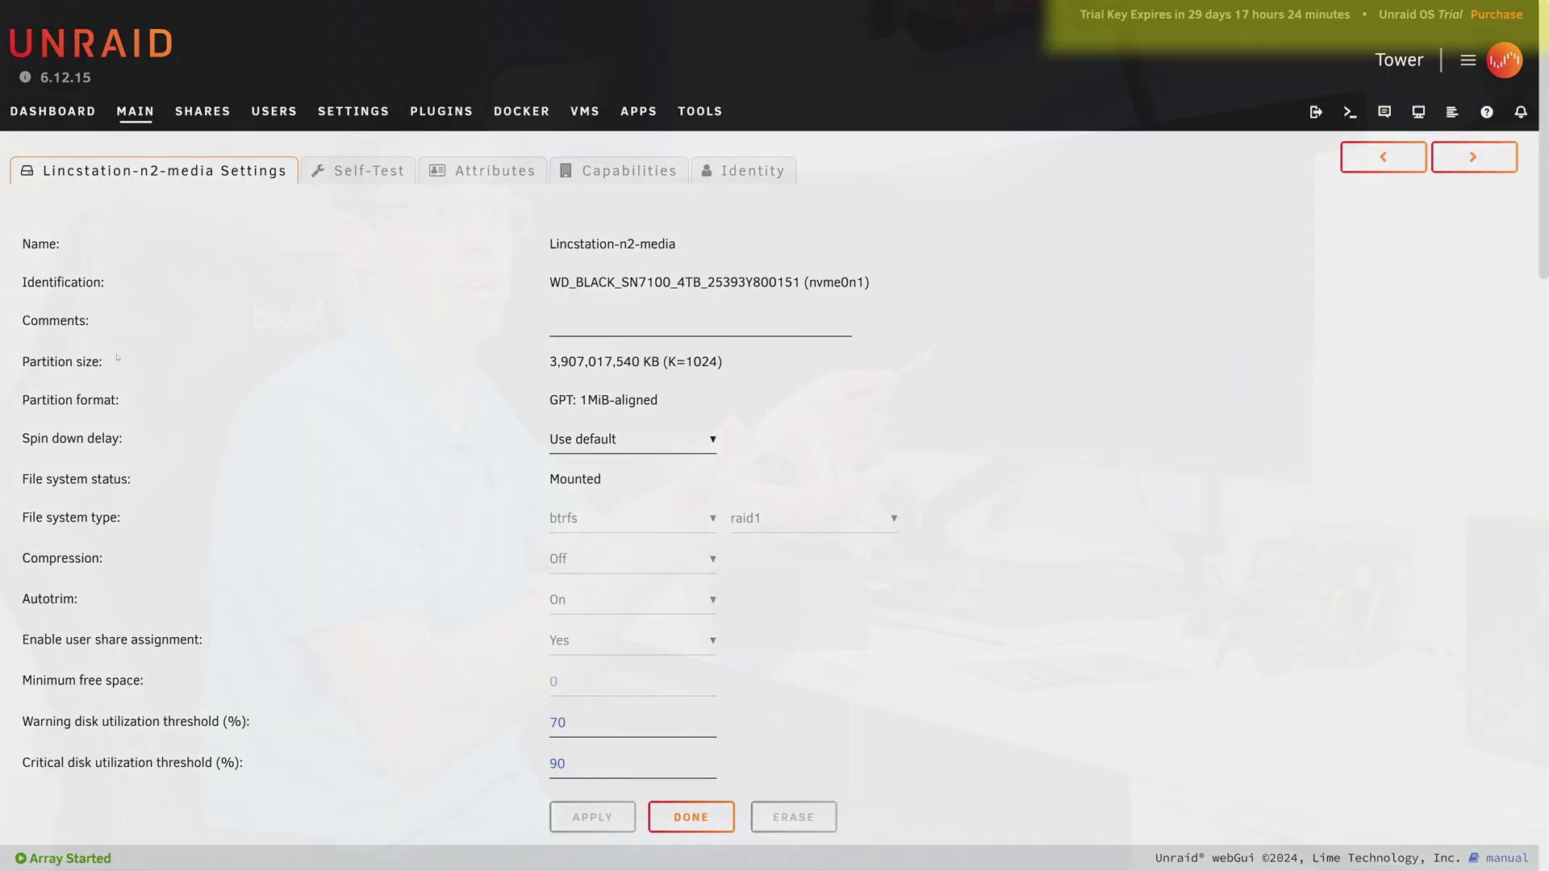